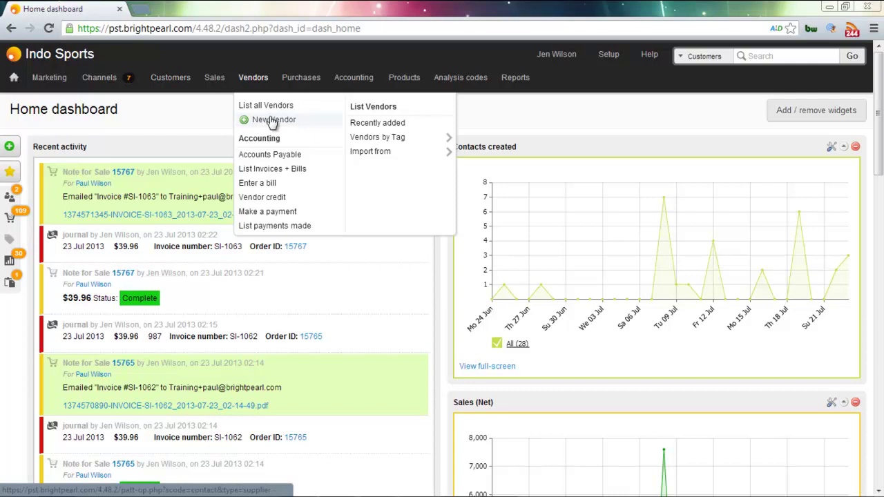
Start a blank new customer record from the sidebar's quick-add Customer option
{"action": "mouse_move", "coordinate": [10, 146]}
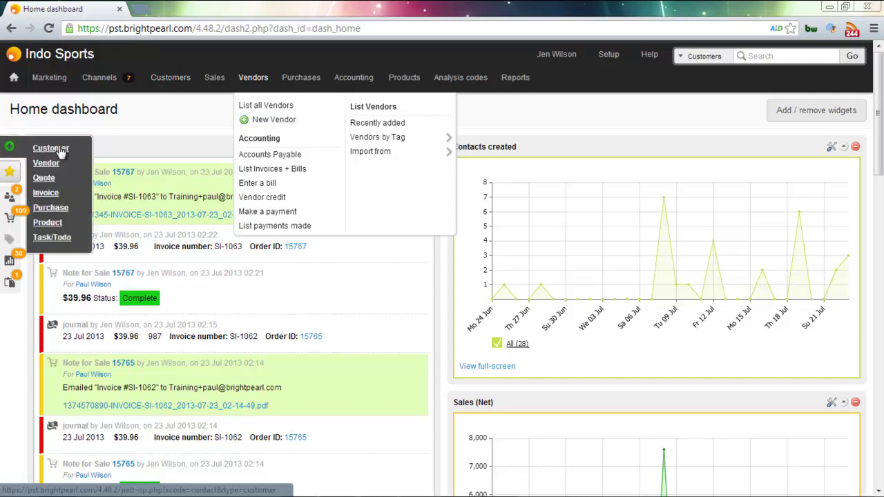
{"action": "left_click", "coordinate": [60, 152]}
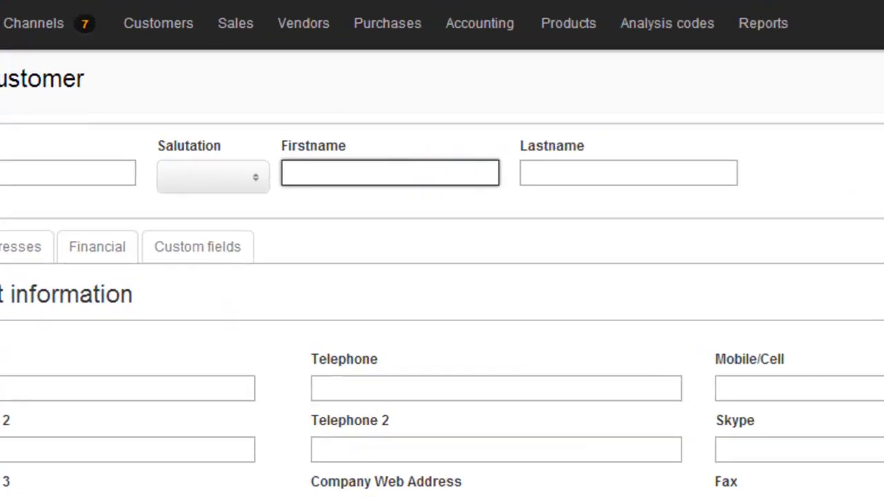
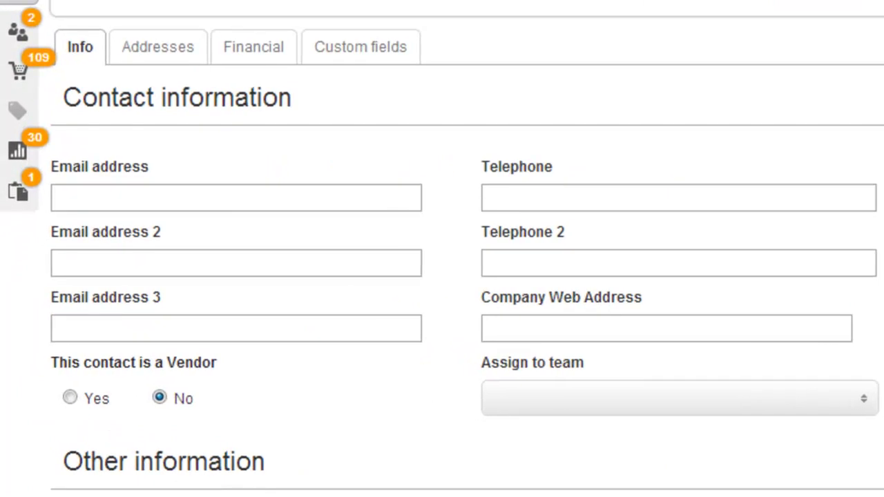
Enter the customer's first name, last name and primary e-mail address on the Info tab
{"action": "left_click", "coordinate": [122, 198]}
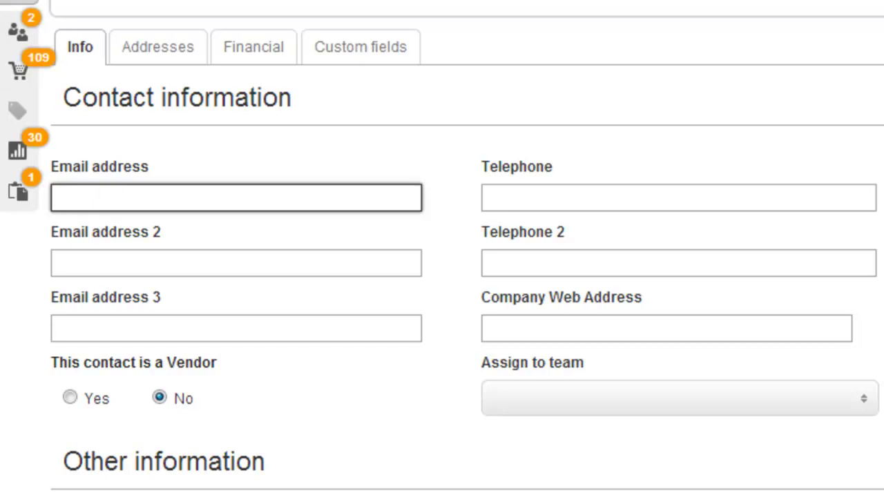
{"action": "left_click", "coordinate": [57, 262]}
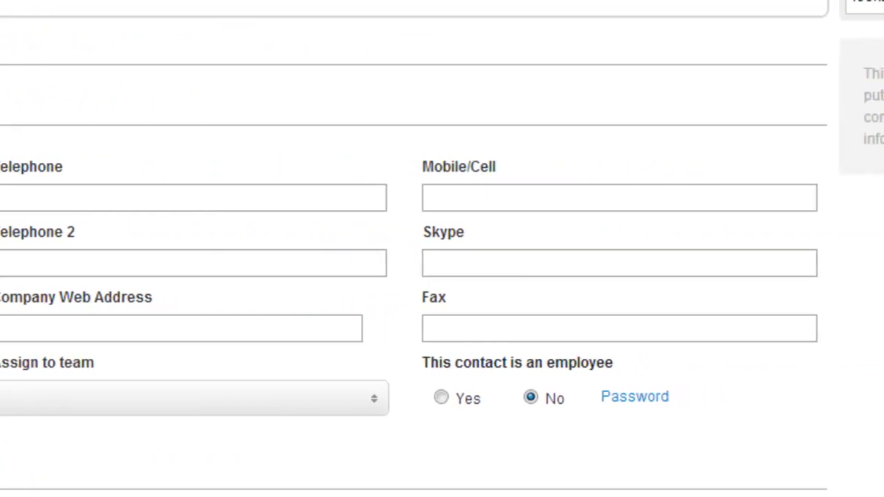
{"action": "left_click", "coordinate": [81, 34]}
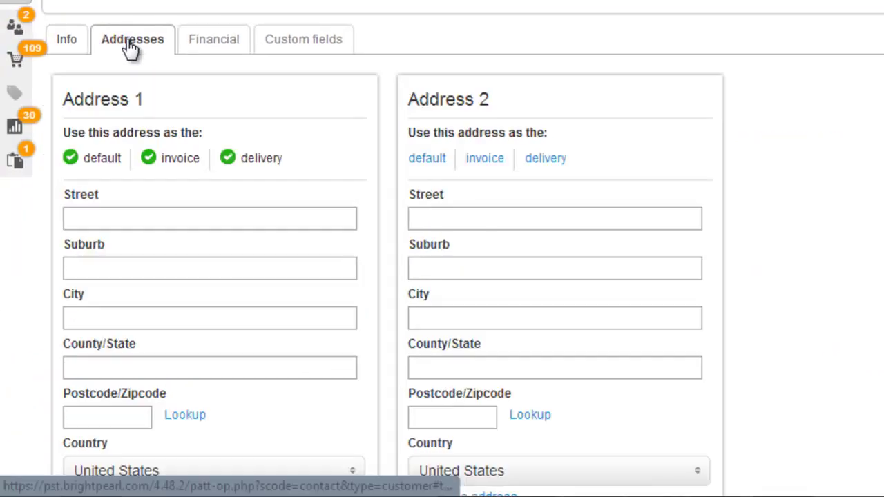
Fill Address 1's street, city, state and zip code fields with the customer's address
{"action": "left_click", "coordinate": [149, 217]}
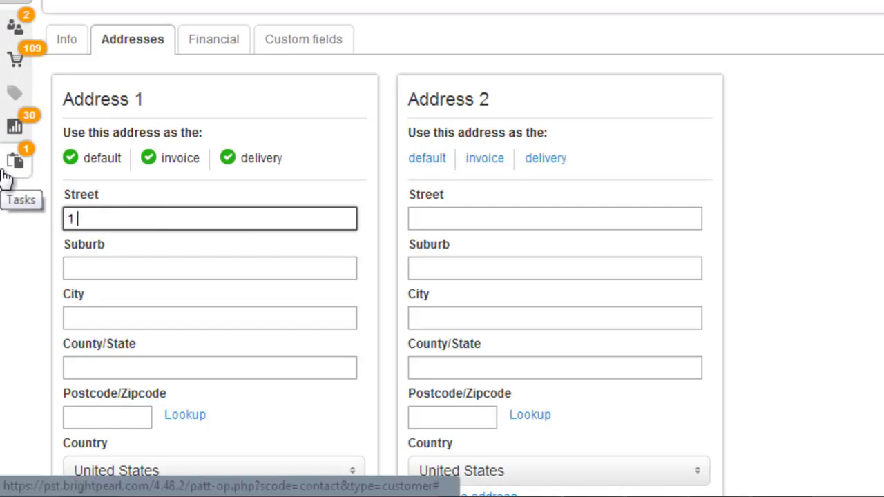
{"action": "key", "text": "Tab"}
{"action": "key", "text": "Tab"}
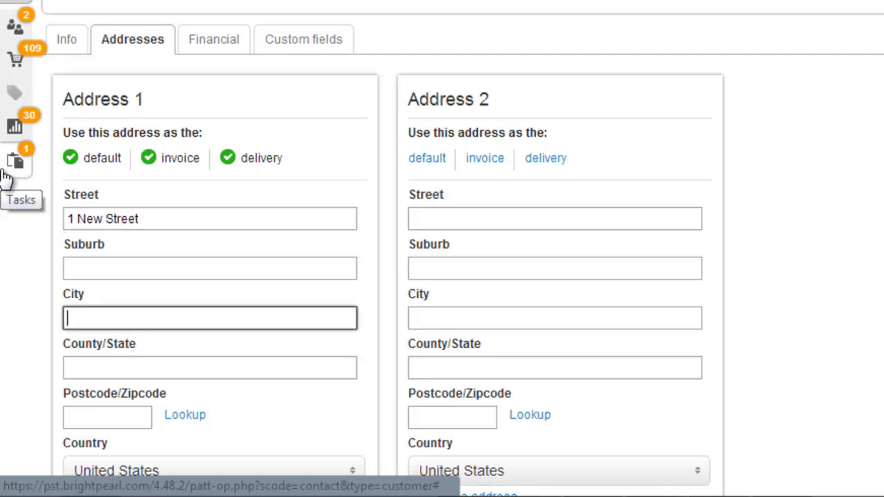
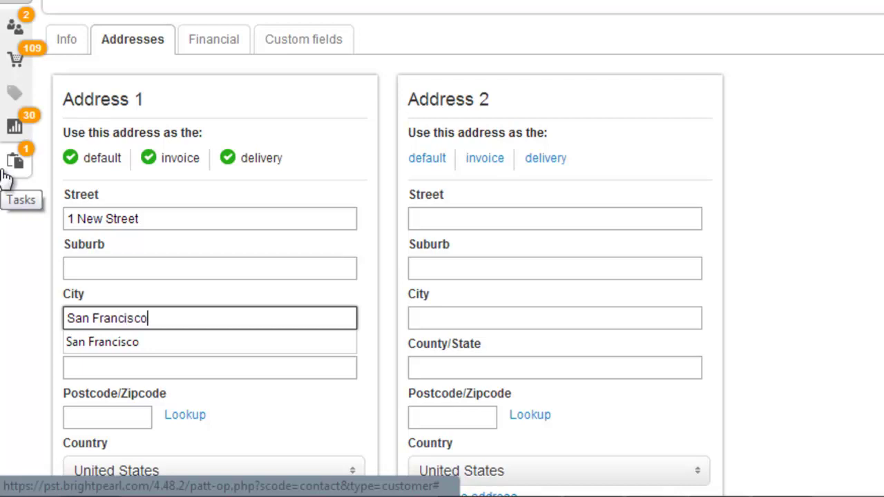
{"action": "key", "text": "Tab"}
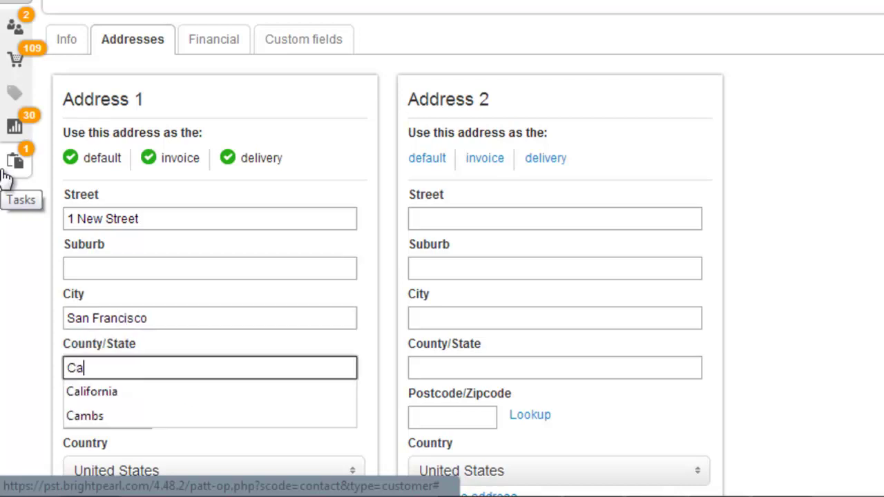
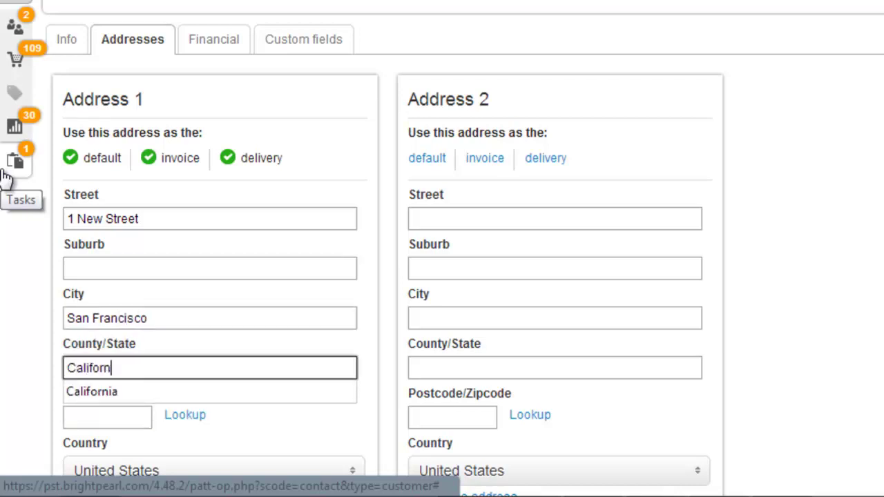
{"action": "key", "text": "Tab"}
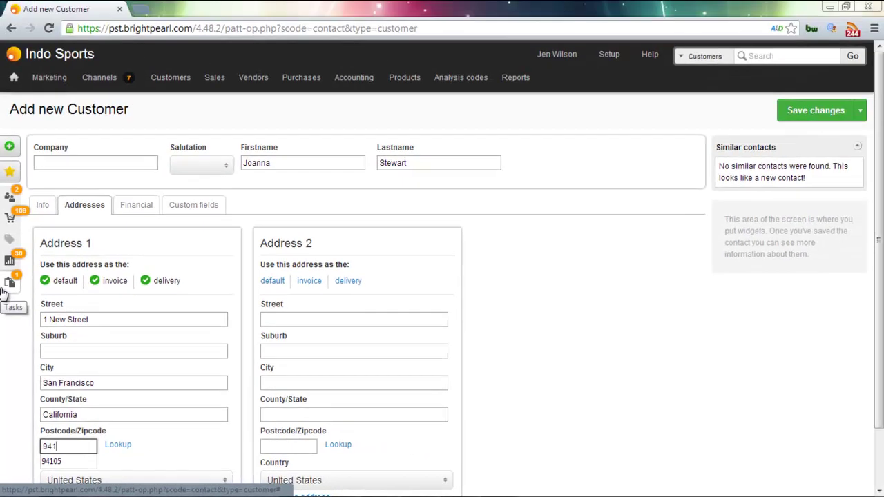
{"action": "scroll", "coordinate": [3, 293], "scroll_direction": "down", "scroll_amount": 1}
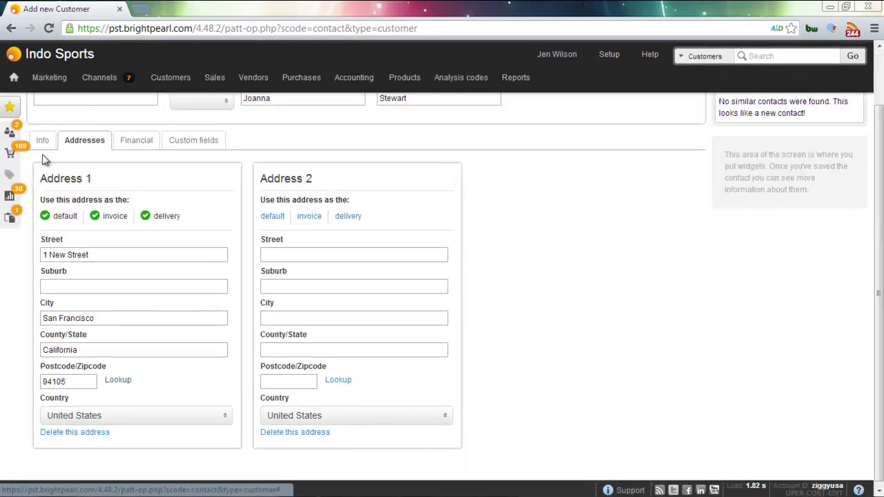
Assign the customer to the San Francisco team
{"action": "left_click", "coordinate": [41, 142]}
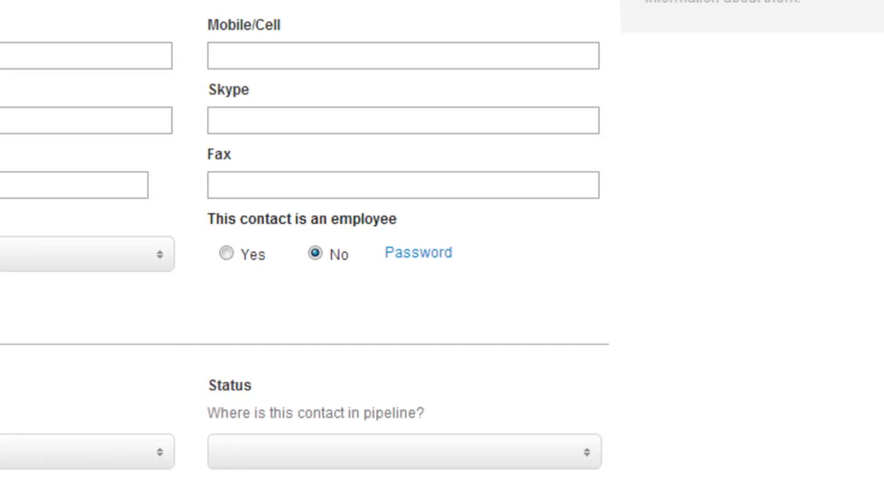
{"action": "left_click", "coordinate": [310, 254]}
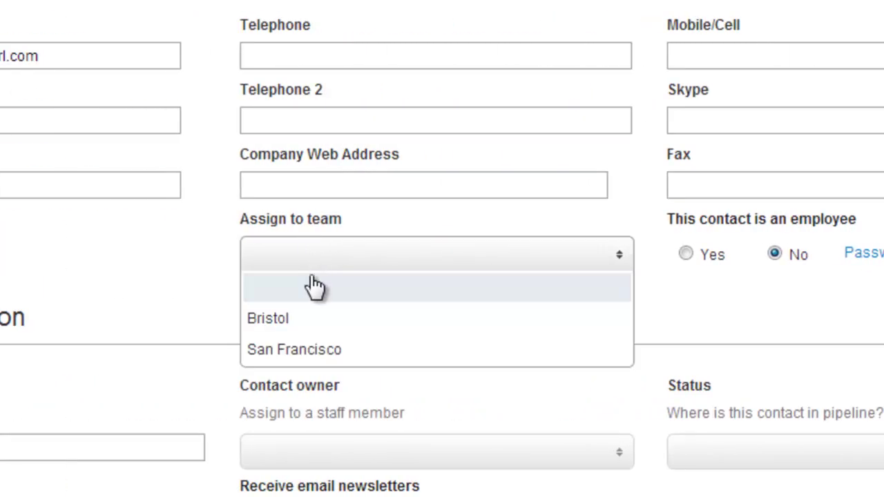
{"action": "left_click", "coordinate": [322, 352]}
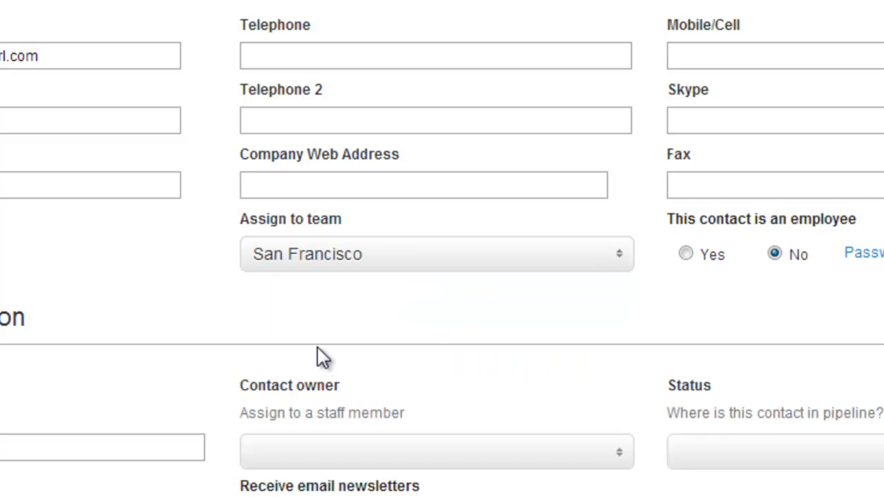
{"action": "scroll", "coordinate": [317, 352], "scroll_direction": "down", "scroll_amount": 3}
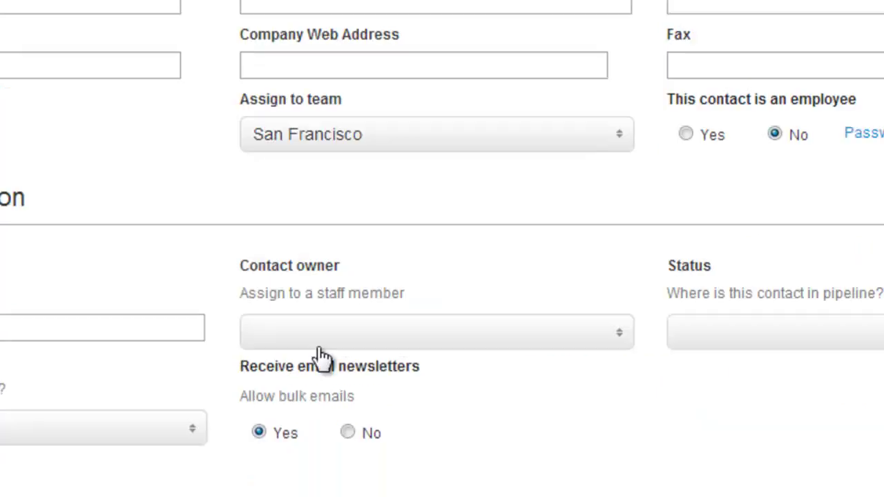
Make a staff member the contact owner and set pipeline status to Confirmed lead (7 days)
{"action": "left_click", "coordinate": [324, 223]}
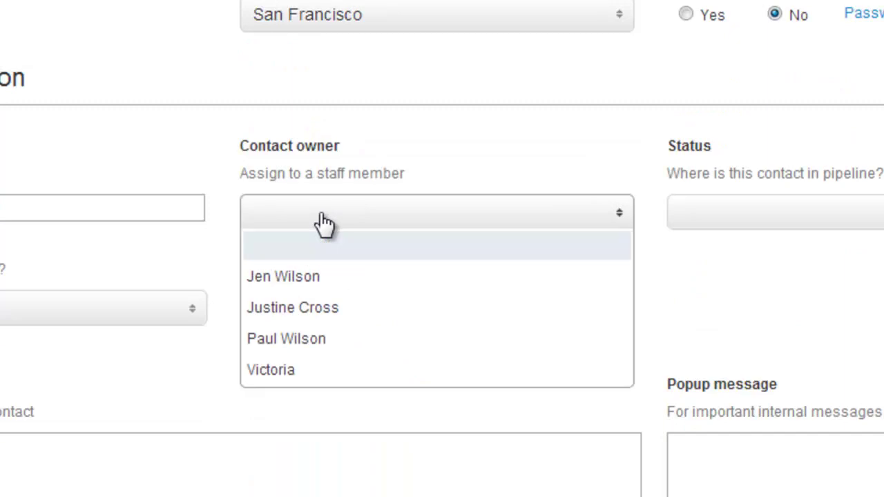
{"action": "left_click", "coordinate": [306, 308]}
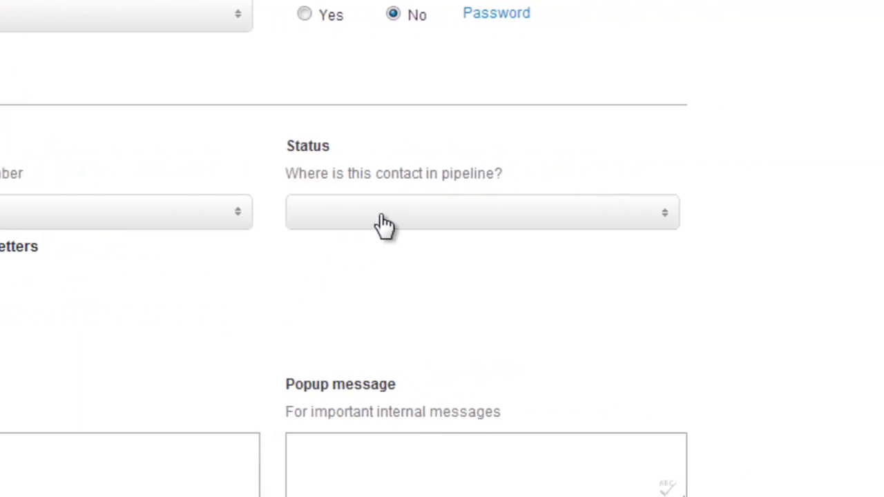
{"action": "left_click", "coordinate": [385, 222]}
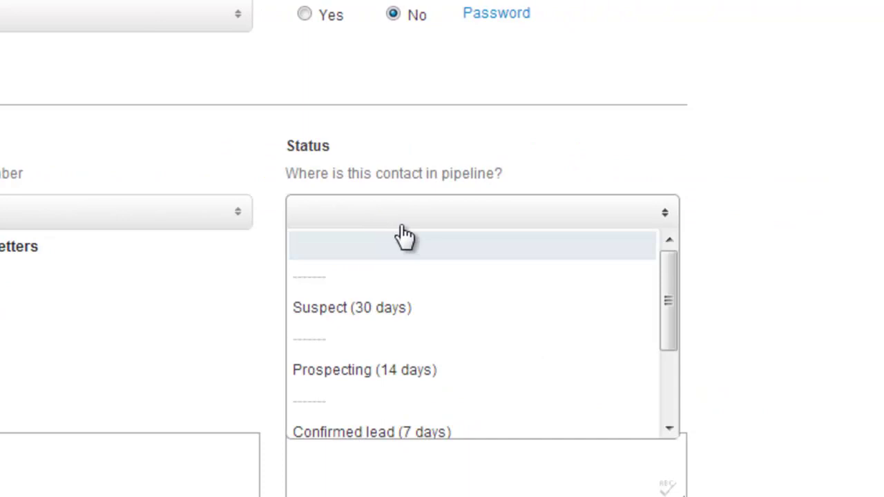
{"action": "left_click_drag", "start_coordinate": [666, 293], "coordinate": [664, 363]}
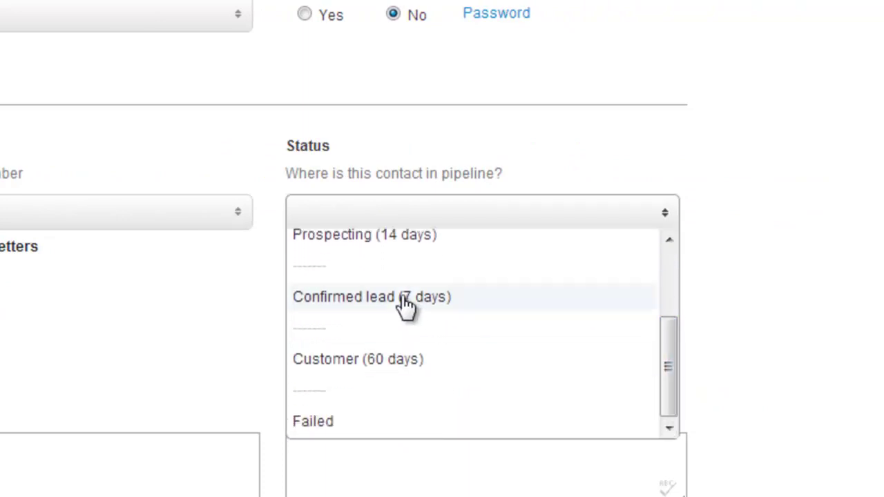
{"action": "left_click", "coordinate": [406, 303]}
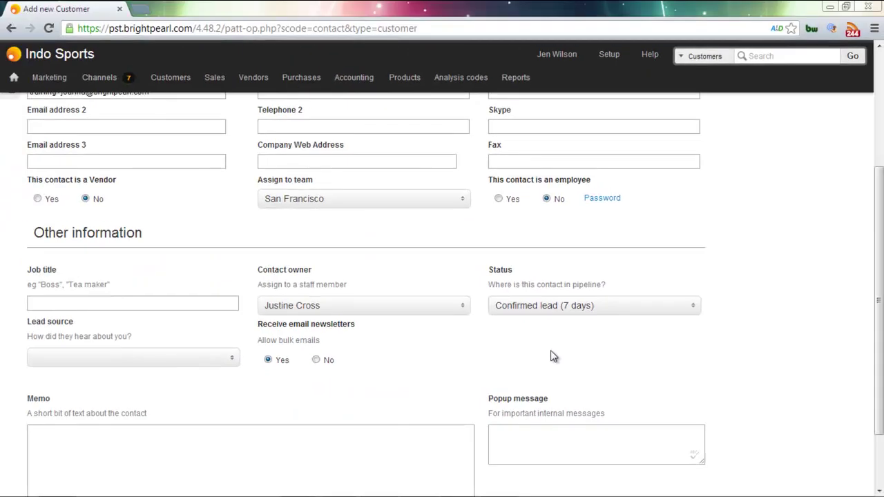
Set lead source to Magazine advertisements, leaving bulk email newsletters set to Yes
{"action": "scroll", "coordinate": [406, 306], "scroll_direction": "up", "scroll_amount": 2}
{"action": "scroll", "coordinate": [554, 357], "scroll_direction": "up", "scroll_amount": 1}
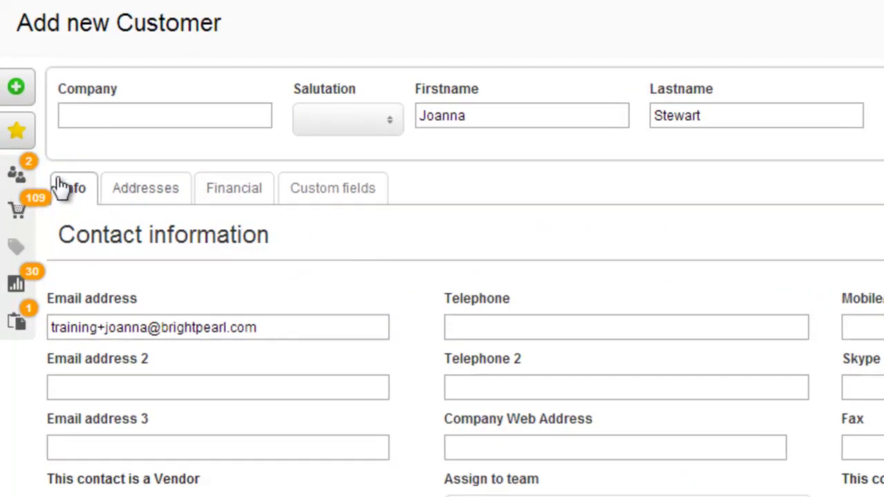
{"action": "mouse_move", "coordinate": [15, 177]}
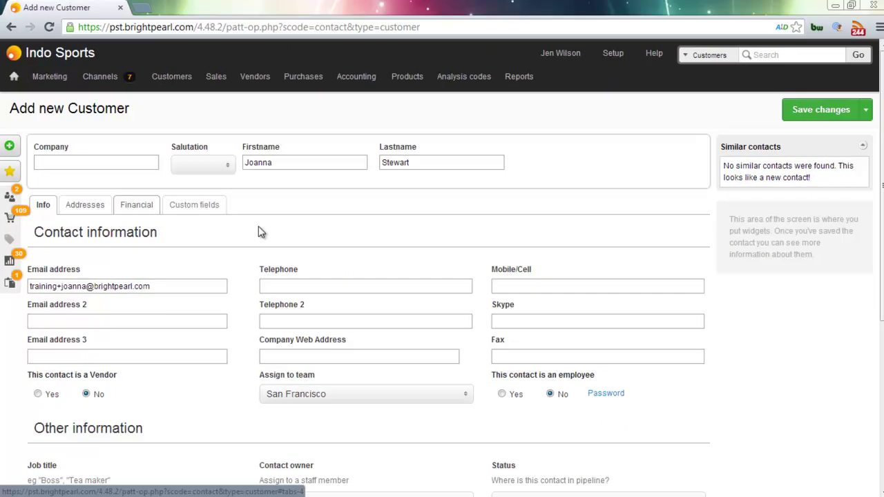
{"action": "scroll", "coordinate": [430, 246], "scroll_direction": "down", "scroll_amount": 3}
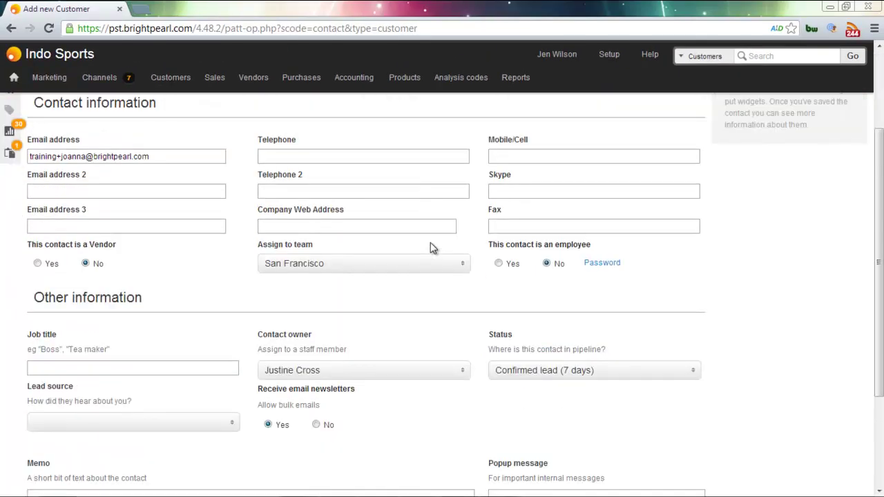
{"action": "scroll", "coordinate": [430, 246], "scroll_direction": "down", "scroll_amount": 1}
{"action": "left_click", "coordinate": [172, 296]}
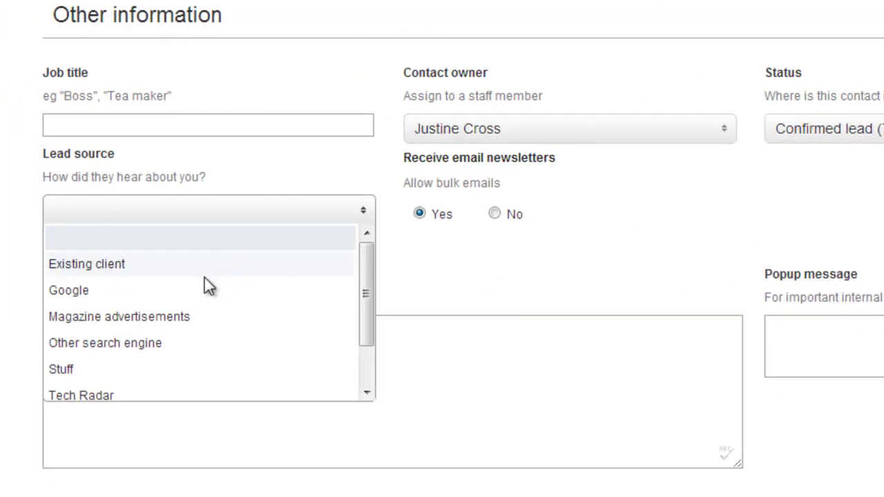
{"action": "left_click", "coordinate": [170, 318]}
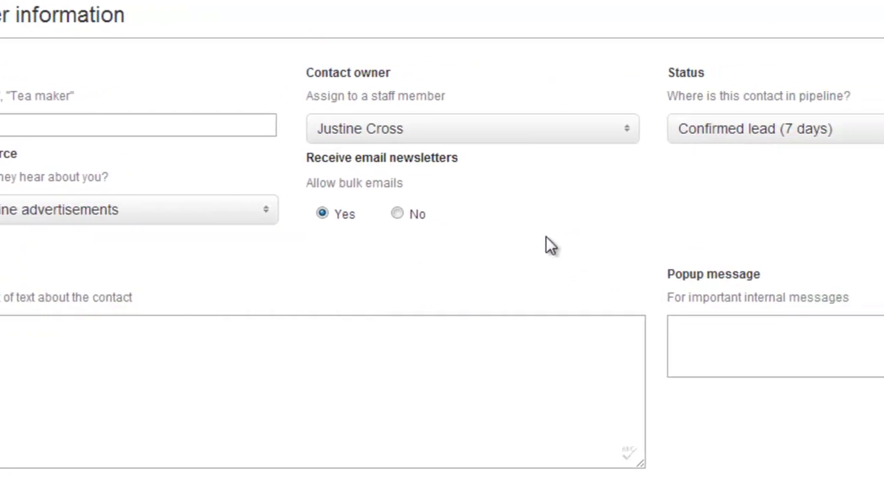
{"action": "left_click", "coordinate": [397, 214]}
{"action": "left_click", "coordinate": [322, 214]}
Add the memo 'Enjoys golf and art' and popup message 'Payment required on delivery'
{"action": "left_click", "coordinate": [468, 344]}
{"action": "type", "text": "Enjoys golf and art"}
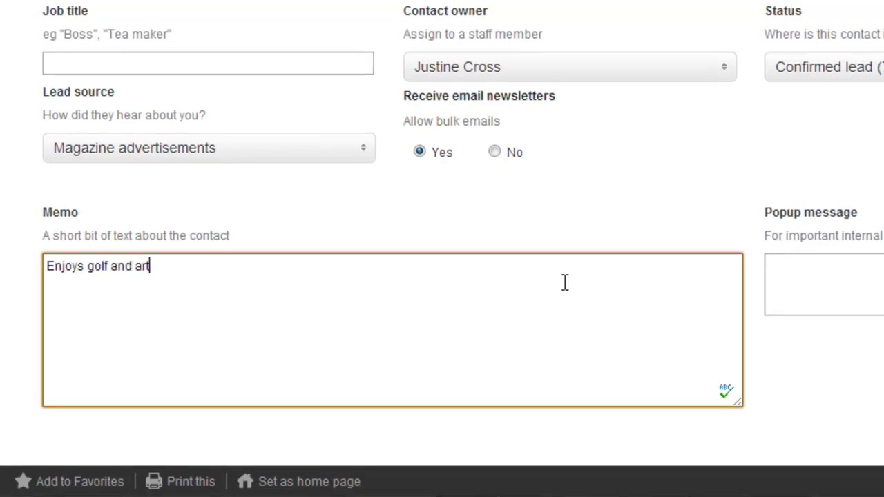
{"action": "left_click", "coordinate": [362, 271]}
{"action": "type", "text": "Payment "}
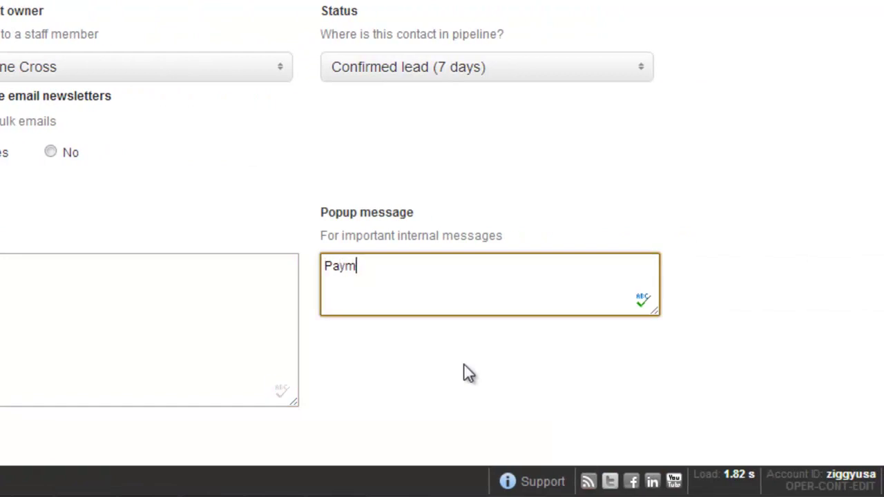
{"action": "type", "text": "required on delivery"}
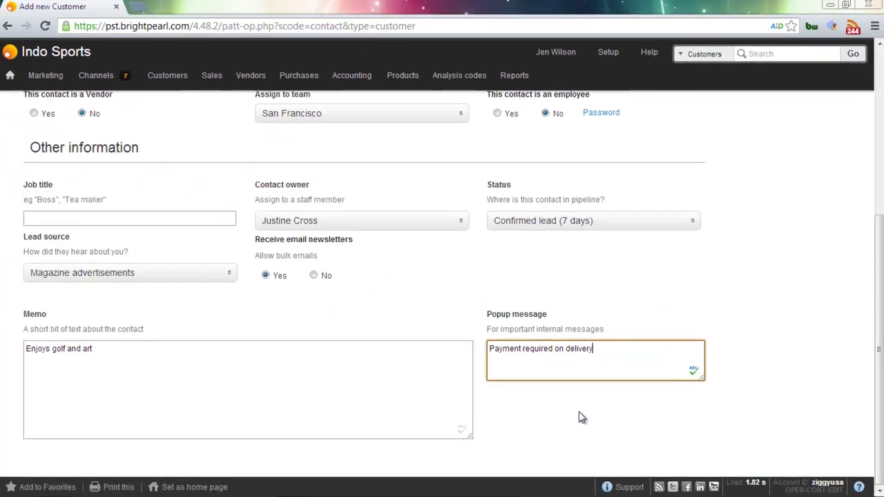
{"action": "scroll", "coordinate": [502, 381], "scroll_direction": "up", "scroll_amount": 5}
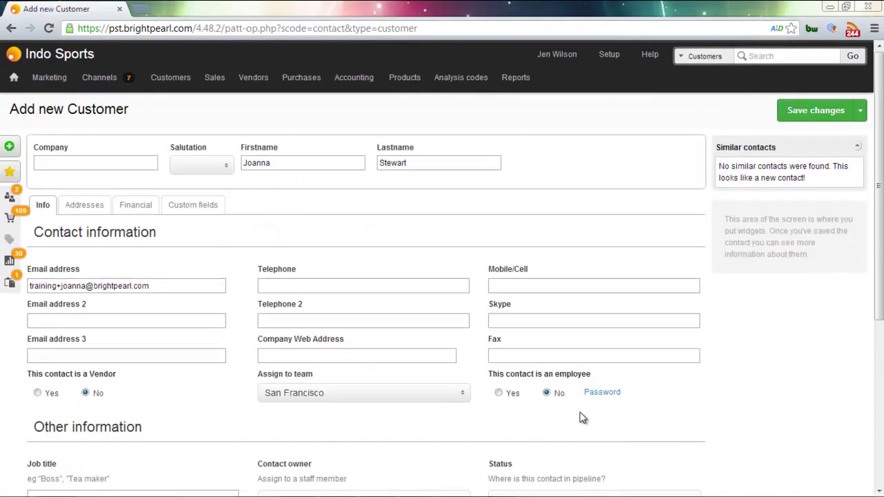
{"action": "left_click", "coordinate": [129, 213]}
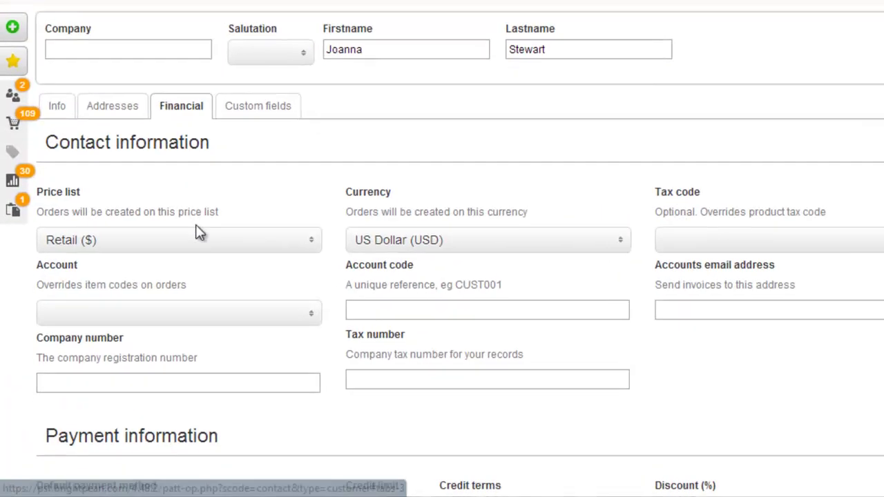
Keep Retail ($) price list and US Dollar (USD) currency, and enter a 3% discount
{"action": "left_click", "coordinate": [150, 310]}
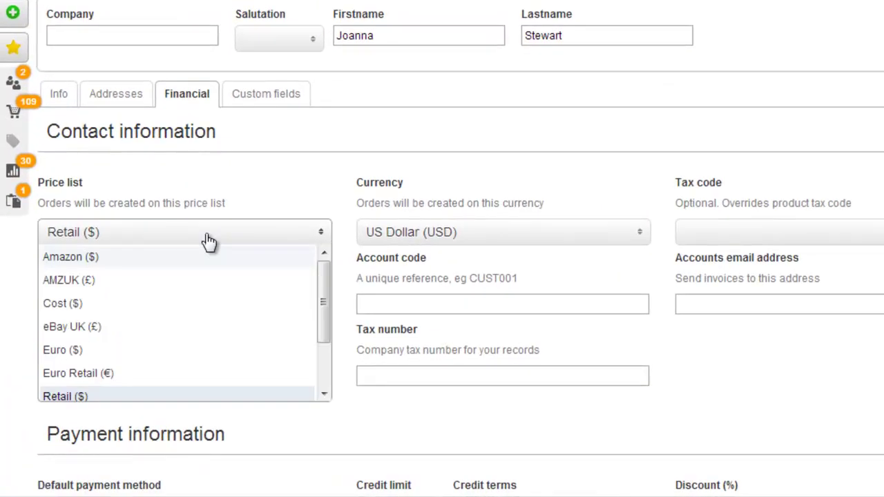
{"action": "left_click", "coordinate": [233, 241]}
{"action": "scroll", "coordinate": [532, 238], "scroll_direction": "down", "scroll_amount": 3}
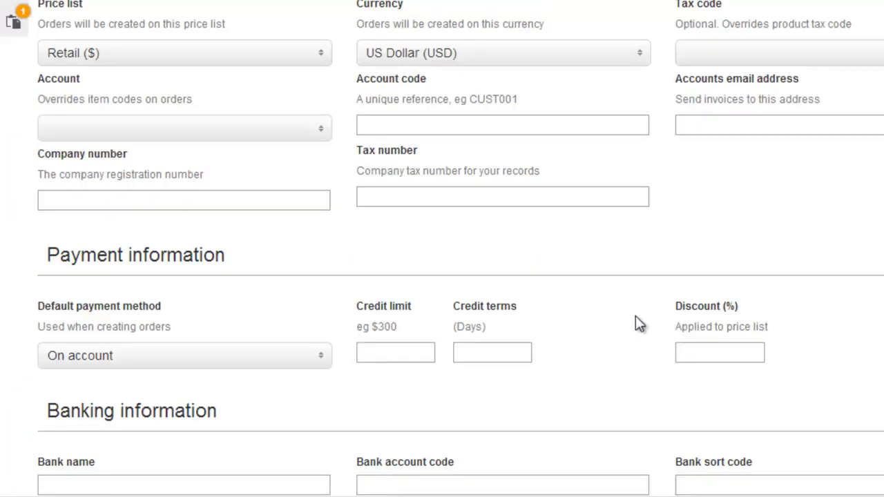
{"action": "left_click", "coordinate": [695, 355]}
{"action": "type", "text": "3"}
{"action": "scroll", "coordinate": [695, 362], "scroll_direction": "up", "scroll_amount": 3}
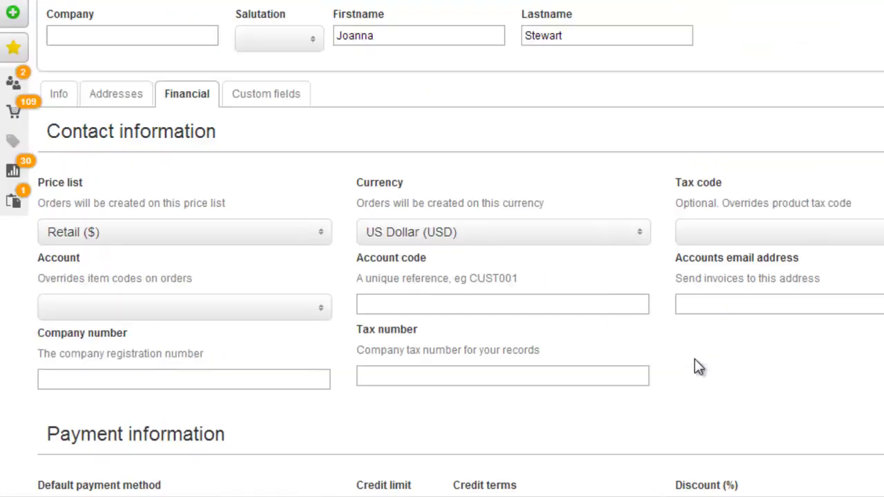
{"action": "left_click", "coordinate": [518, 240]}
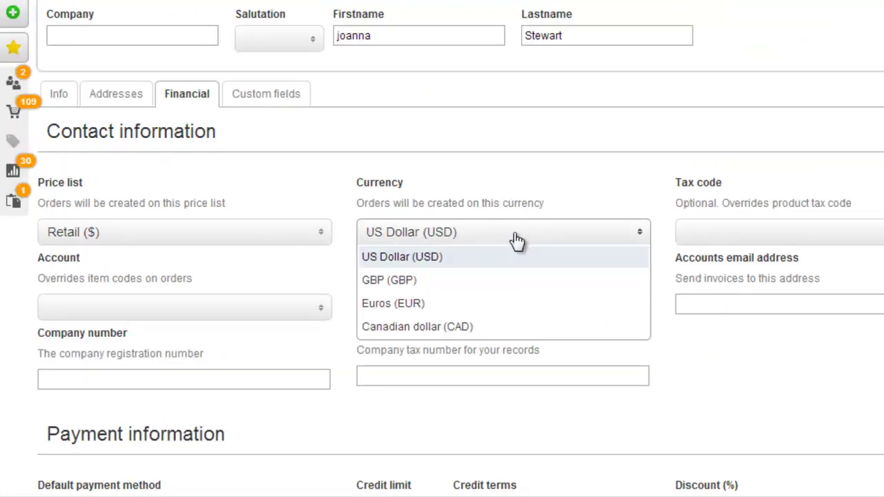
{"action": "left_click", "coordinate": [518, 240]}
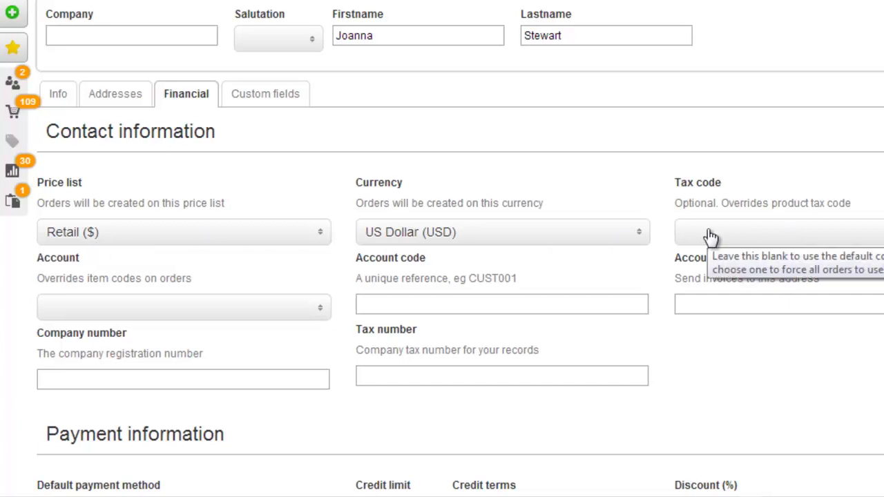
Browse the tax code and account lists, filtering accounts by 4000 then clearing it
{"action": "left_click", "coordinate": [711, 235]}
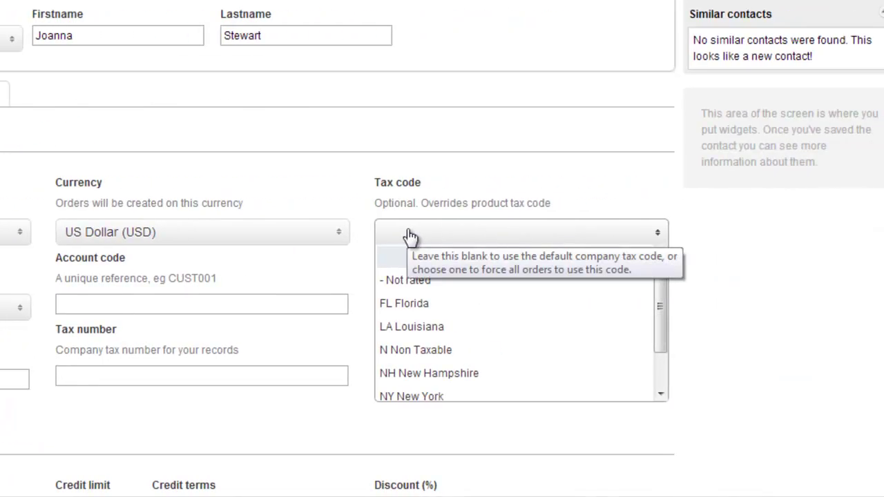
{"action": "left_click", "coordinate": [410, 236]}
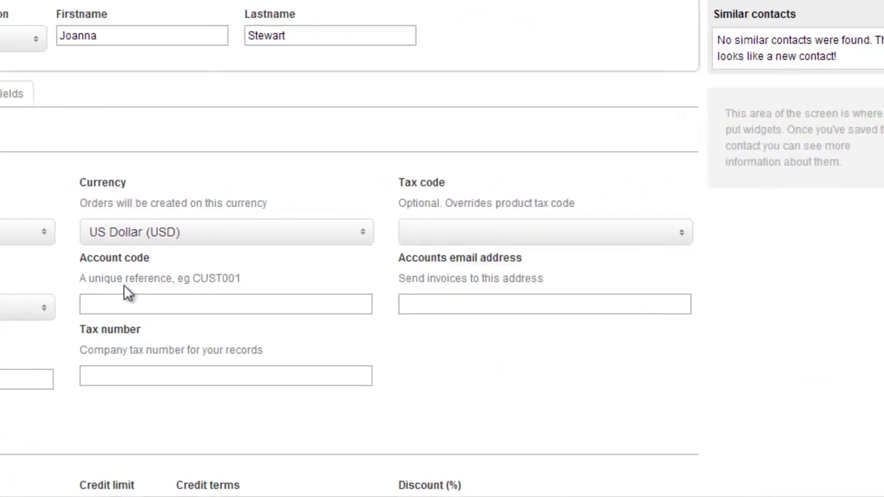
{"action": "left_click", "coordinate": [14, 307]}
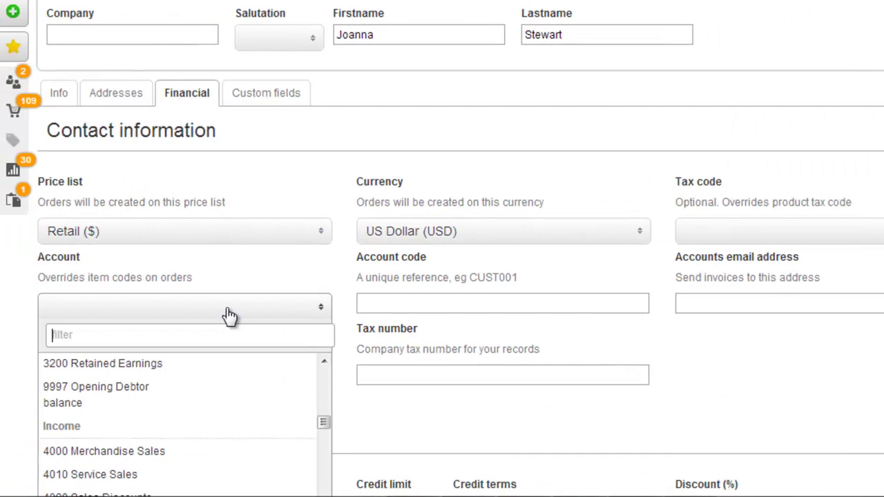
{"action": "type", "text": "4000"}
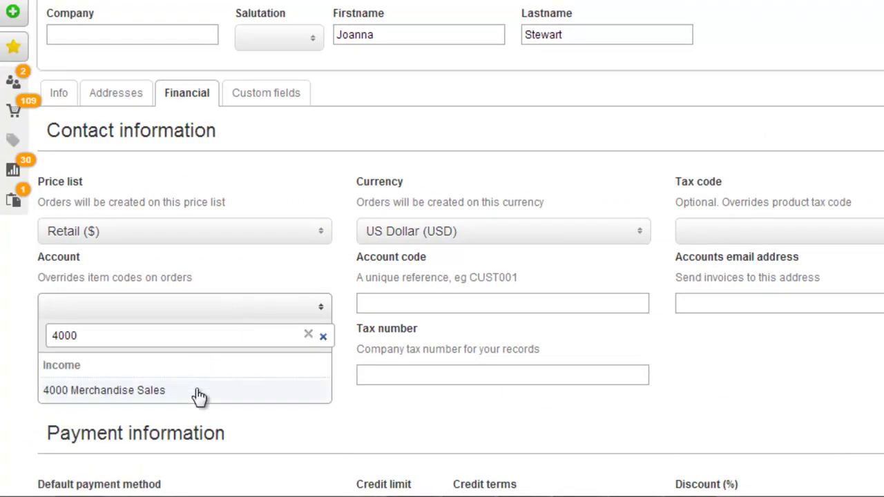
{"action": "left_click", "coordinate": [308, 335]}
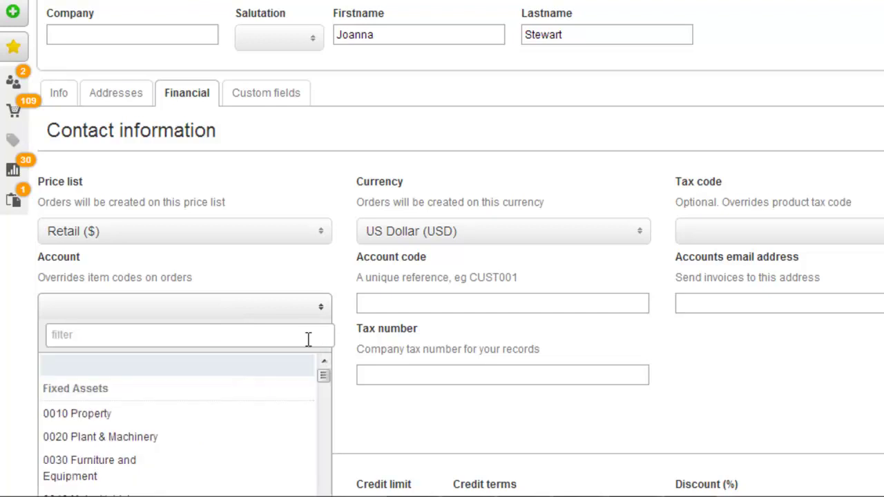
{"action": "left_click", "coordinate": [373, 304]}
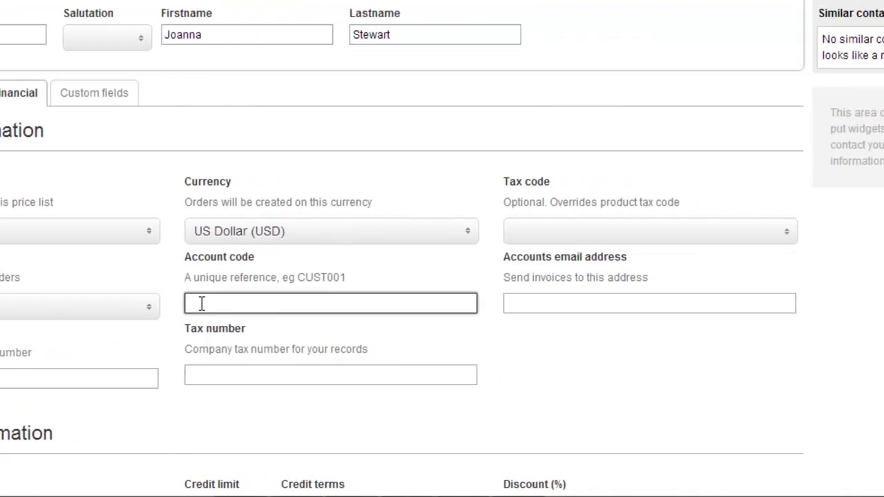
Enter the customer's account code and the accounts e-mail address for invoices
{"action": "type", "text": "STW009"}
{"action": "left_click", "coordinate": [544, 306]}
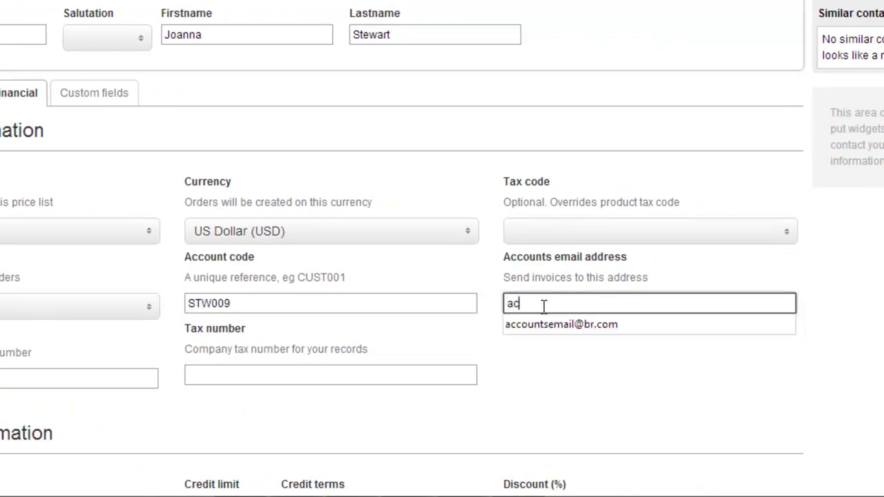
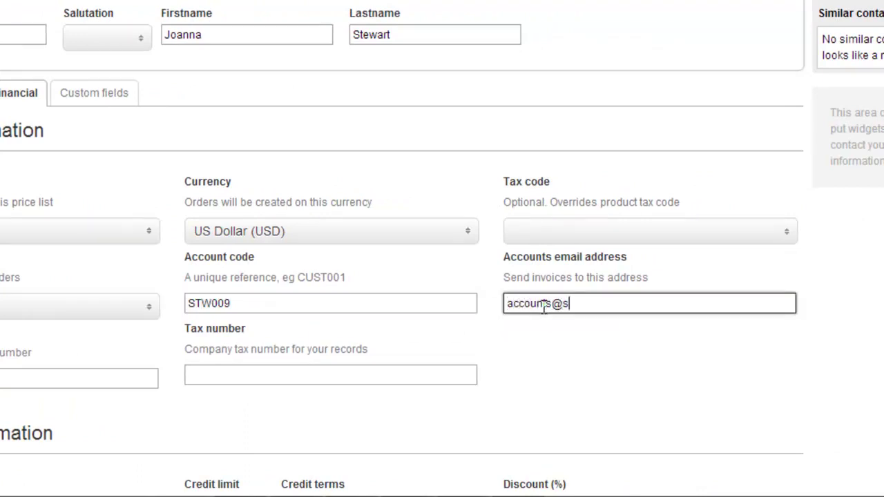
Set a credit limit of 5000 with 30-day credit terms
{"action": "scroll", "coordinate": [542, 314], "scroll_direction": "down", "scroll_amount": 2}
{"action": "scroll", "coordinate": [542, 314], "scroll_direction": "down", "scroll_amount": 2}
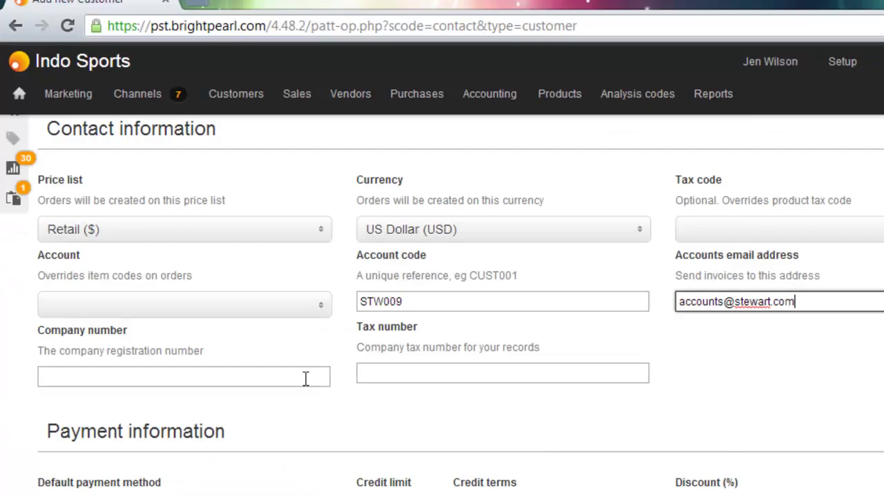
{"action": "left_click", "coordinate": [125, 198]}
{"action": "left_click", "coordinate": [200, 195]}
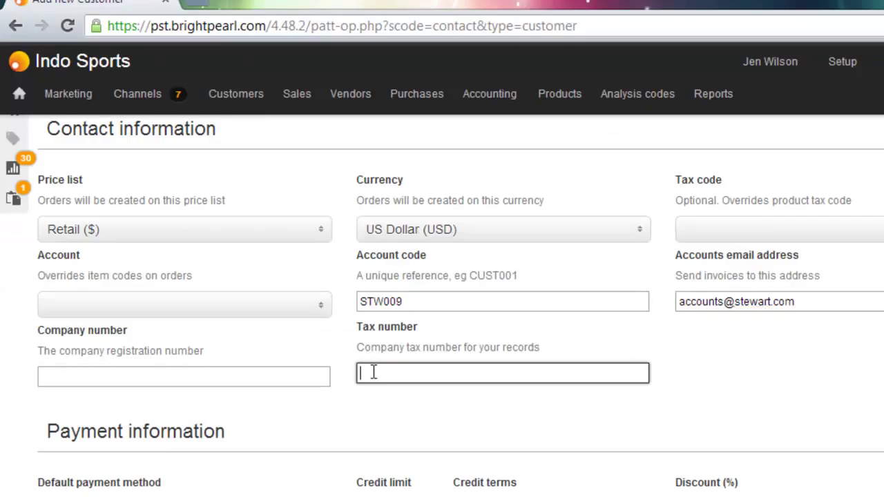
{"action": "scroll", "coordinate": [199, 200], "scroll_direction": "down", "scroll_amount": 2}
{"action": "left_click", "coordinate": [227, 496]}
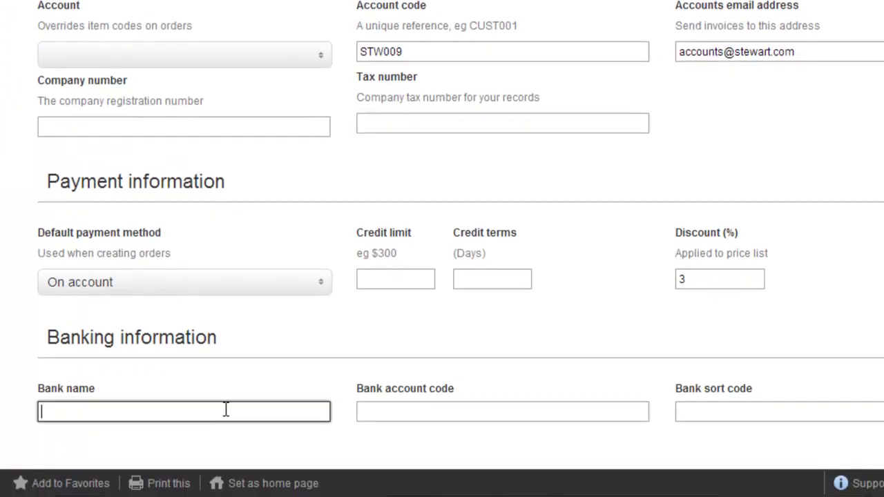
{"action": "left_click", "coordinate": [389, 278]}
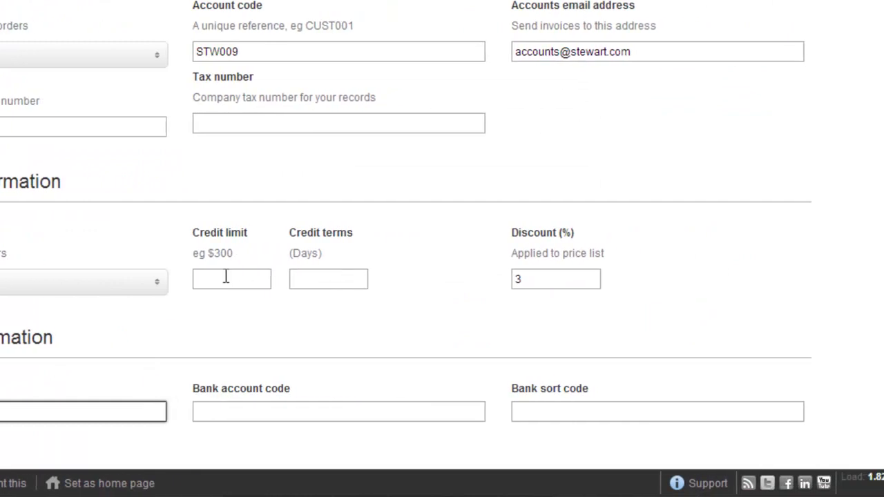
{"action": "type", "text": "5000"}
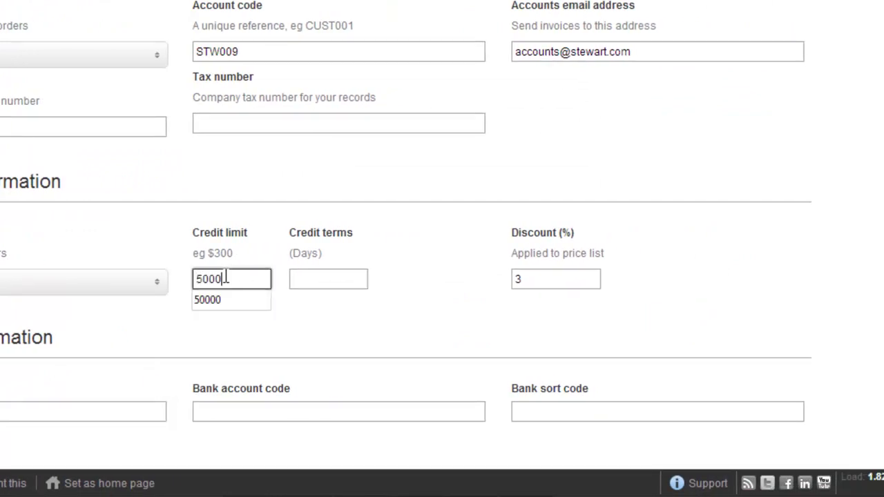
{"action": "key", "text": "Tab"}
{"action": "type", "text": "30"}
{"action": "key", "text": "Tab"}
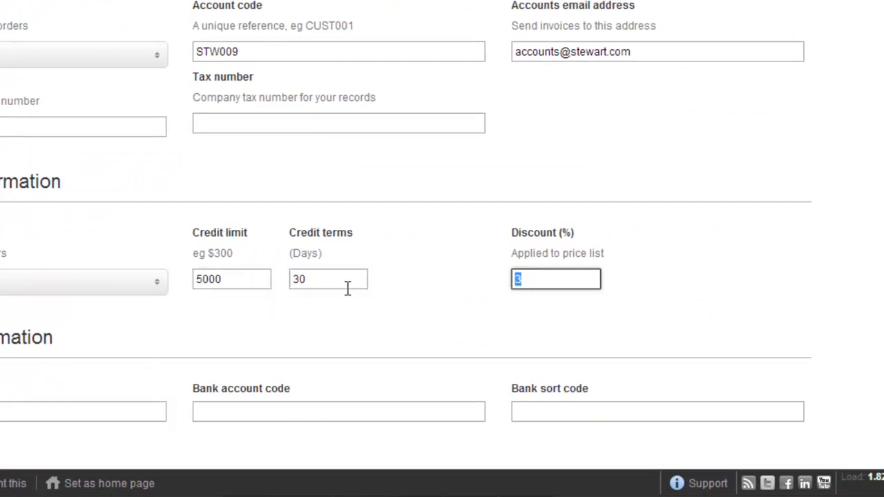
{"action": "left_click", "coordinate": [437, 298]}
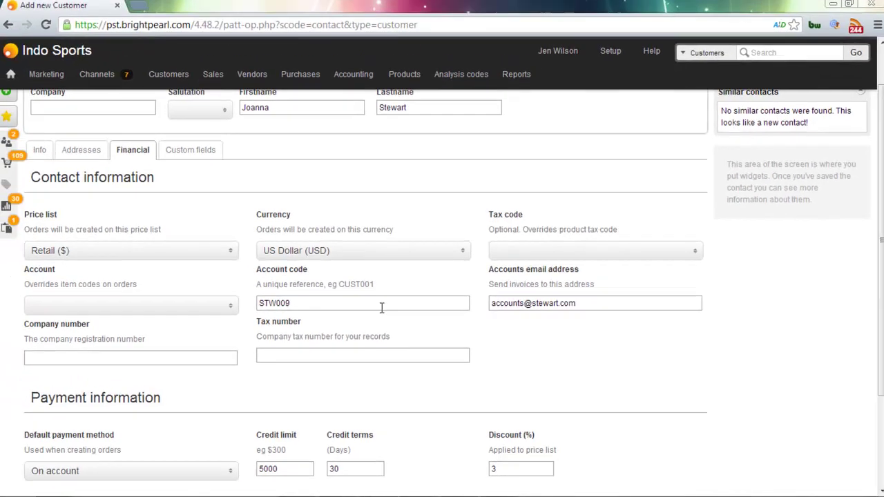
Choose Retail in the Business type custom field and save the new customer
{"action": "left_click", "coordinate": [185, 155]}
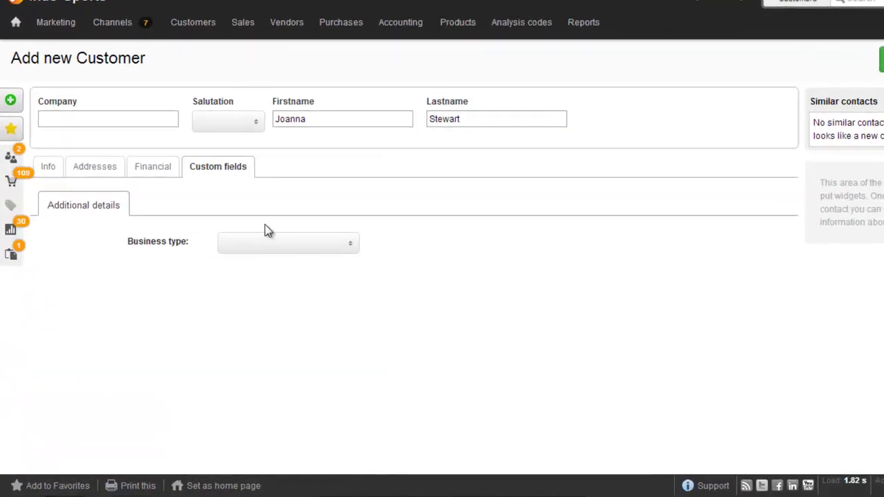
{"action": "left_click", "coordinate": [311, 220]}
{"action": "left_click", "coordinate": [295, 265]}
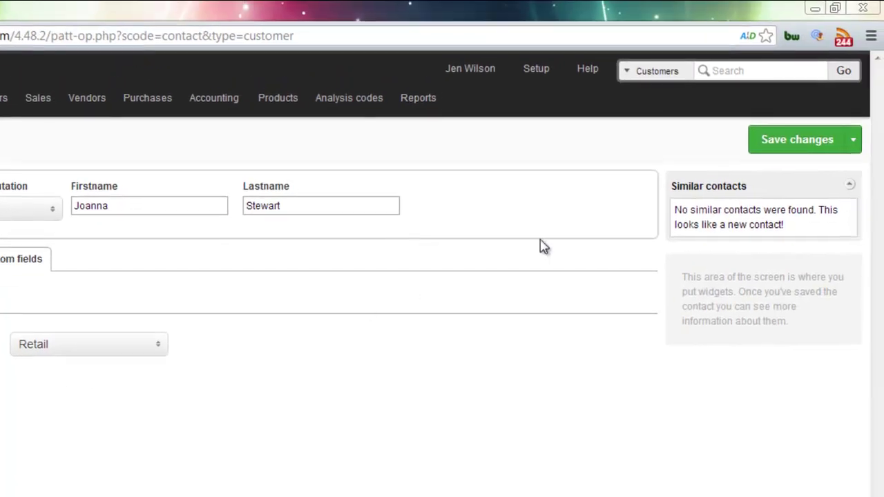
{"action": "left_click", "coordinate": [819, 154]}
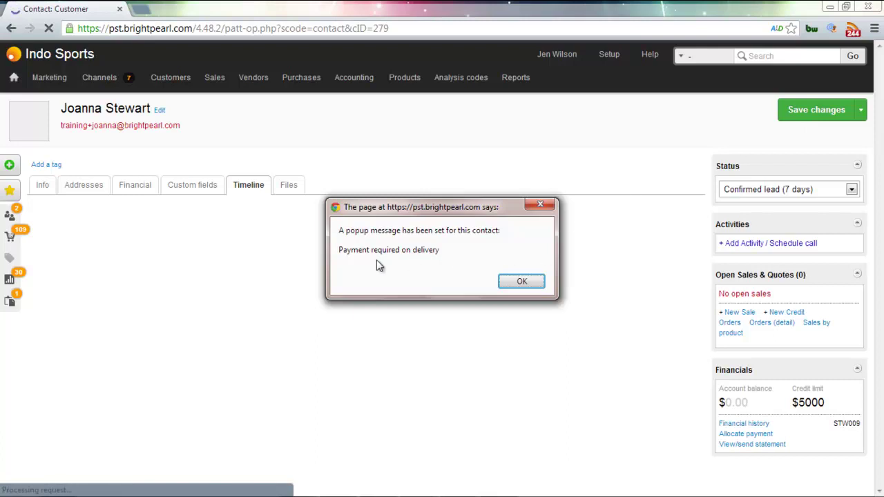
Dismiss the payment popup and add the Customers and General mailing list tags
{"action": "left_click", "coordinate": [514, 281]}
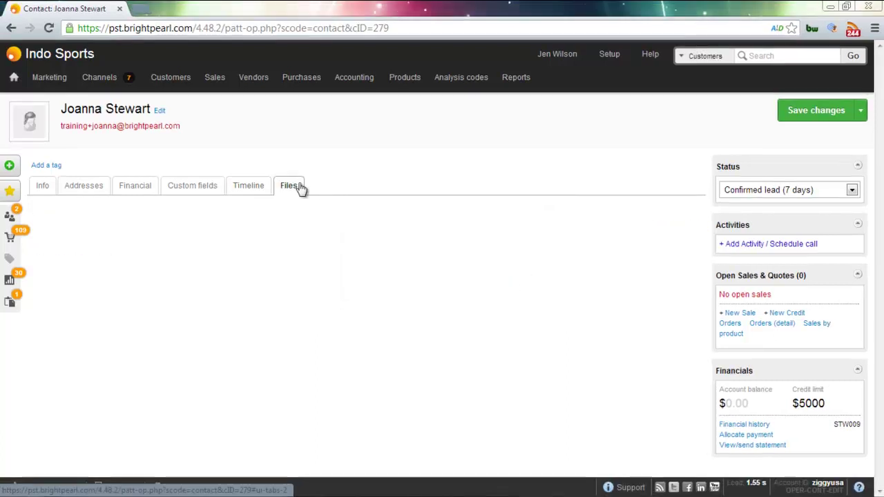
{"action": "left_click", "coordinate": [298, 185]}
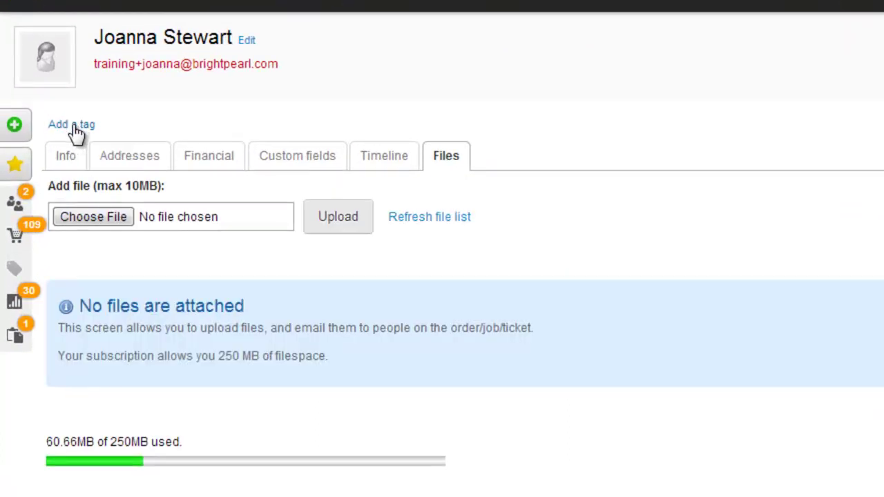
{"action": "left_click", "coordinate": [73, 125]}
{"action": "left_click", "coordinate": [81, 126]}
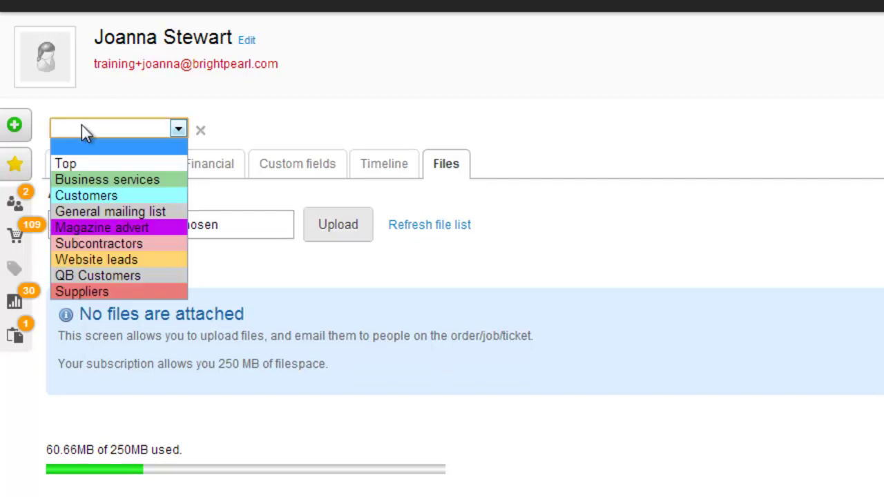
{"action": "left_click", "coordinate": [84, 196]}
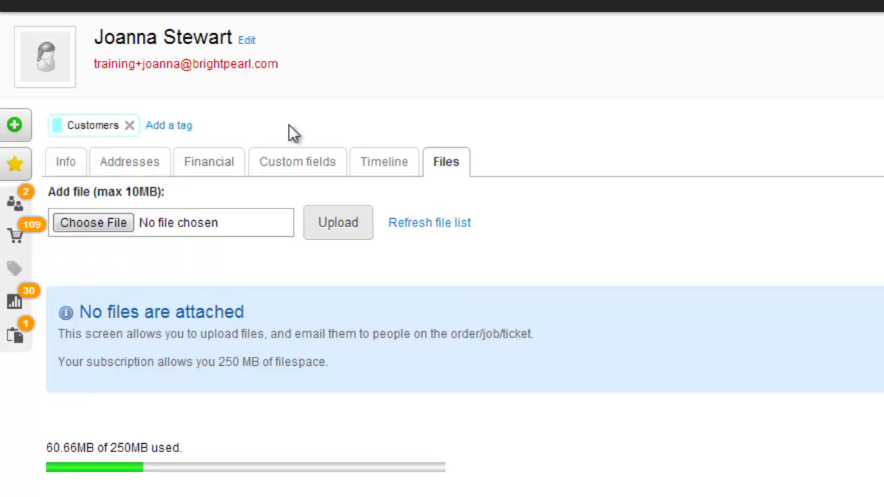
{"action": "left_click", "coordinate": [178, 125]}
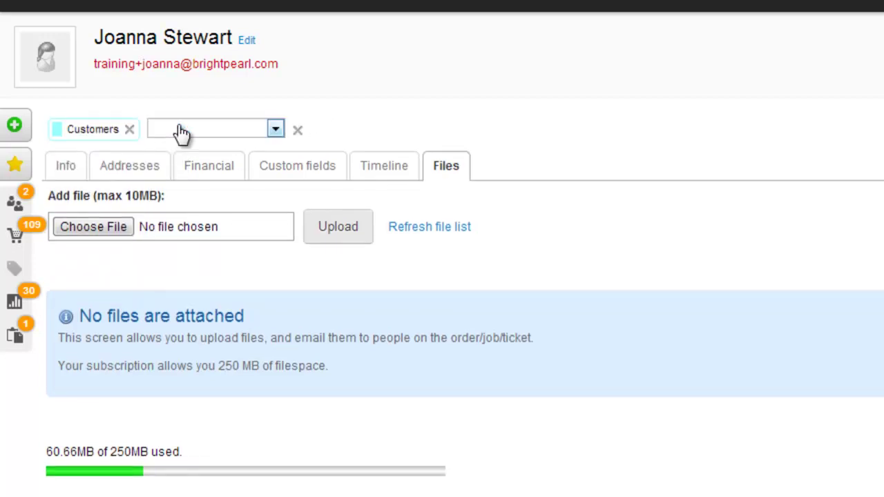
{"action": "left_click", "coordinate": [181, 132]}
{"action": "left_click", "coordinate": [178, 209]}
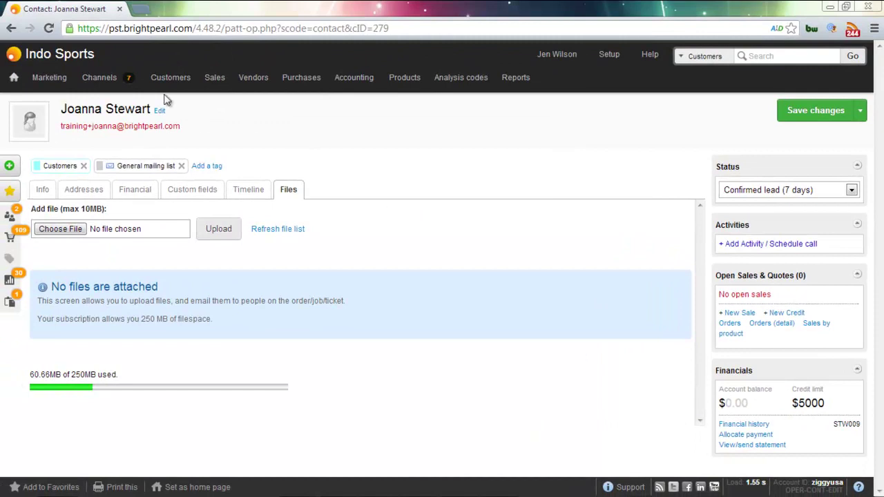
Filter the customer list to Not tagged contacts (44 of 67), select them all, and open the -- More -- actions menu
{"action": "mouse_move", "coordinate": [171, 77]}
{"action": "left_click", "coordinate": [171, 107]}
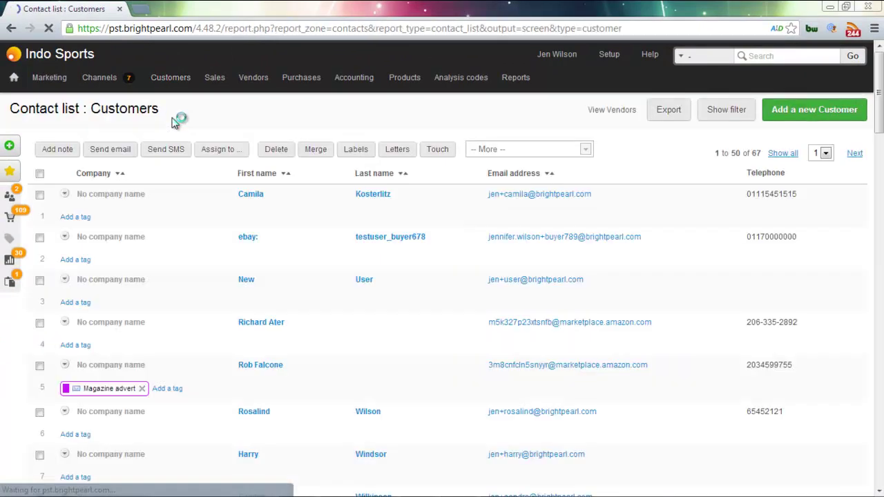
{"action": "left_click", "coordinate": [727, 110]}
{"action": "left_click", "coordinate": [233, 183]}
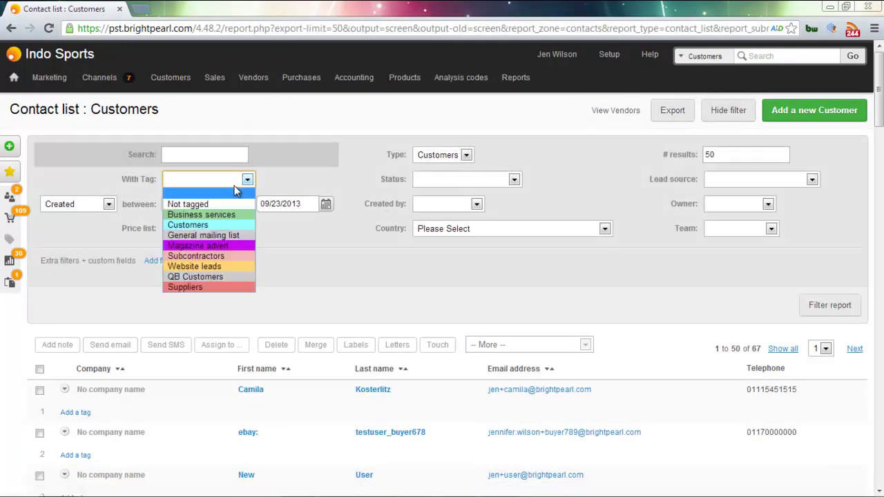
{"action": "left_click", "coordinate": [227, 205]}
{"action": "left_click", "coordinate": [828, 312]}
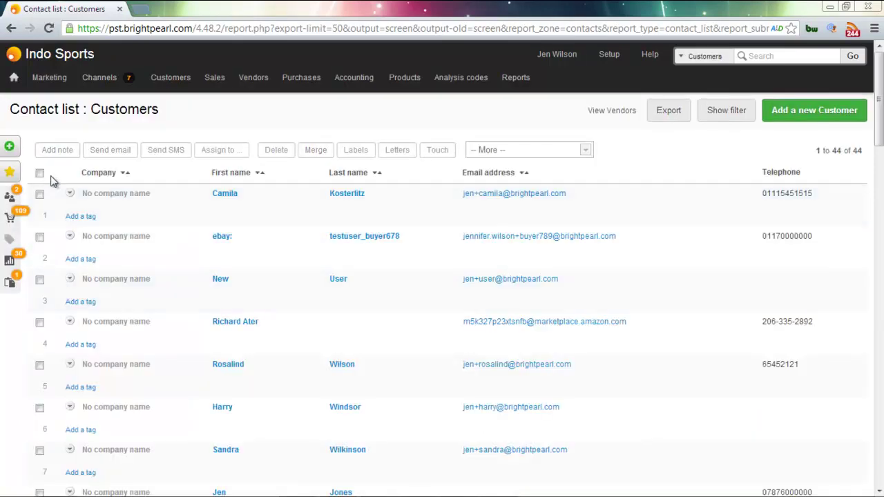
{"action": "left_click", "coordinate": [37, 174]}
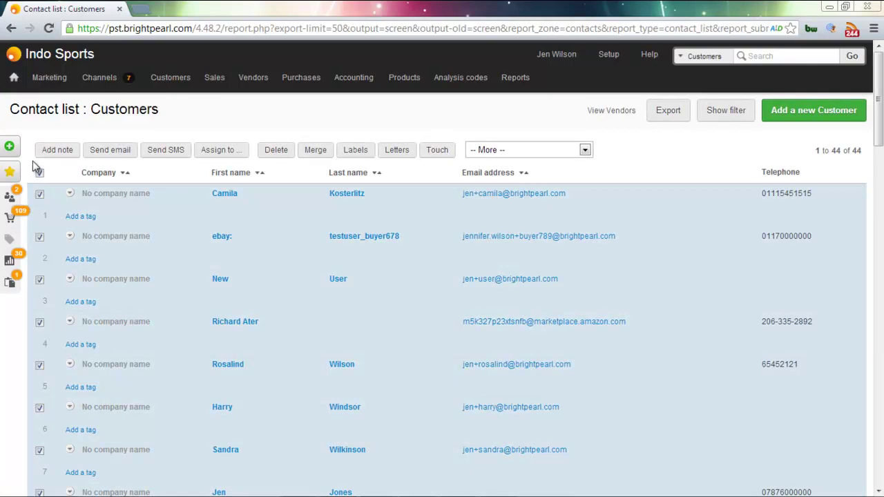
{"action": "left_click", "coordinate": [552, 153]}
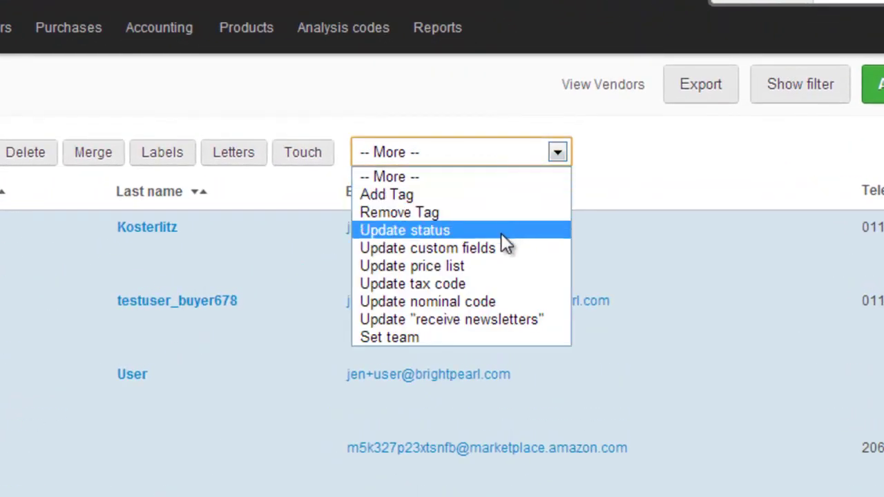